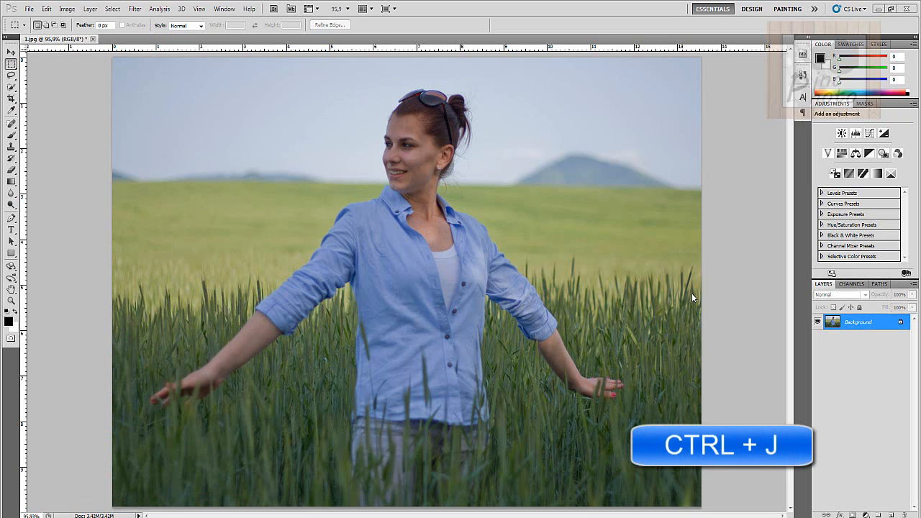
Step: Duplicate the photo layer twice and add an empty layer named Rám between the two copies
key("ctrl+j")
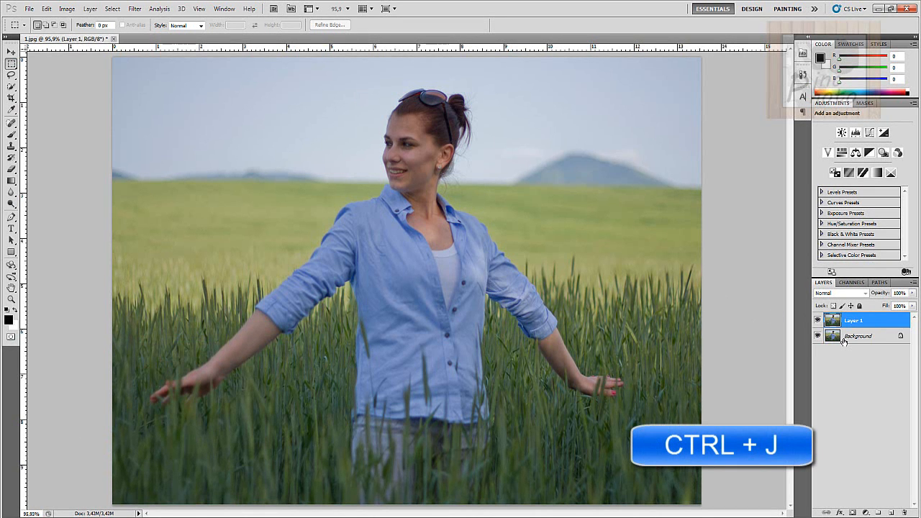
key("ctrl+j")
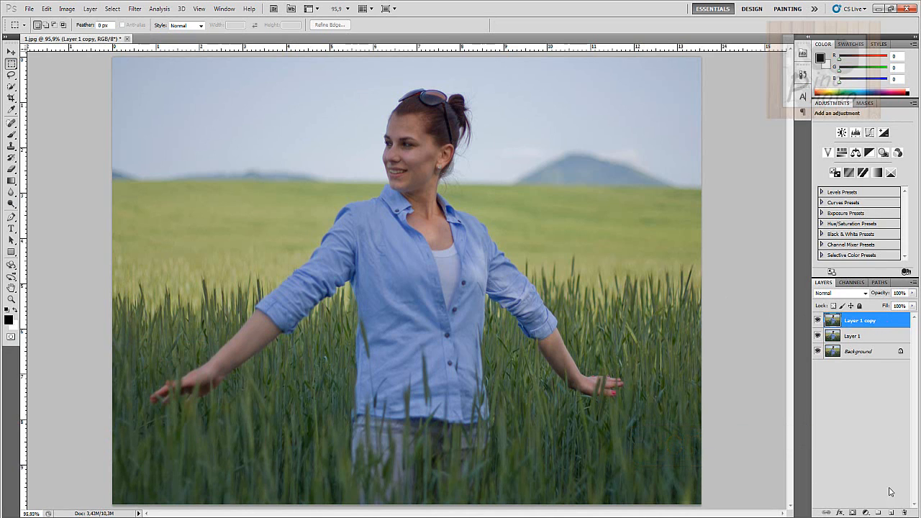
left_click(890, 512)
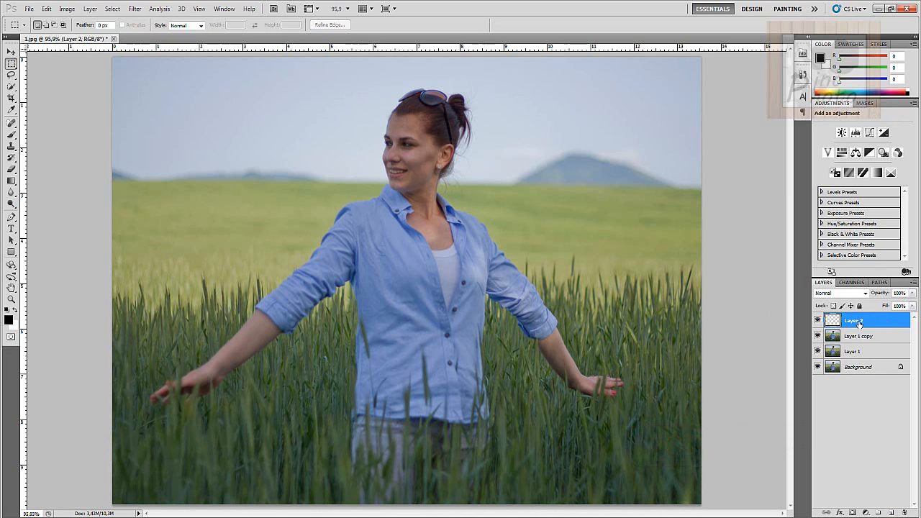
left_click_drag(858, 324, 856, 342)
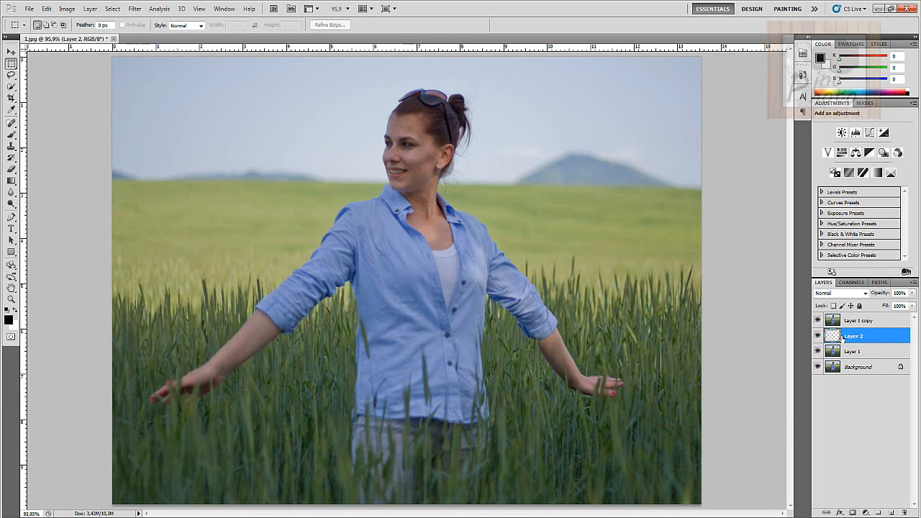
double_click(853, 336)
type("Râm")
left_click(859, 429)
Step: Fill the Background layer with solid black
left_click(845, 370)
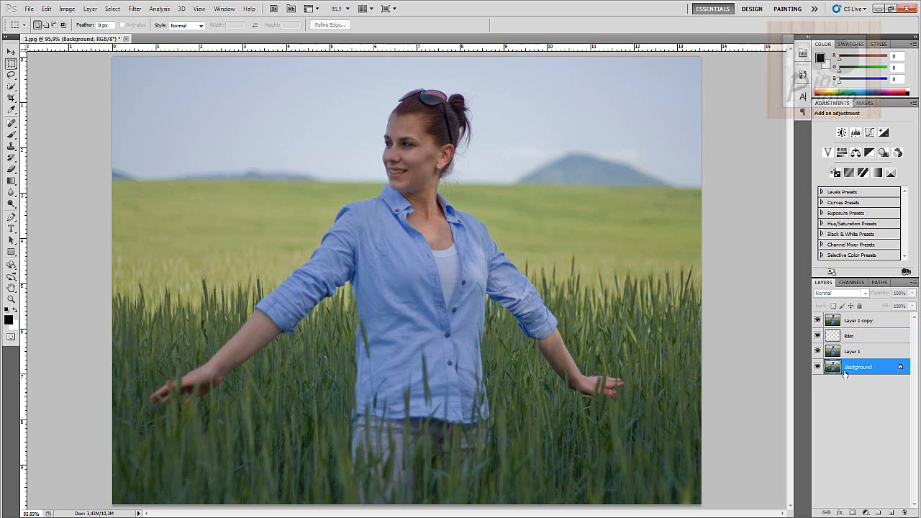
left_click(9, 320)
left_click(558, 137)
key("ctrl+Delete")
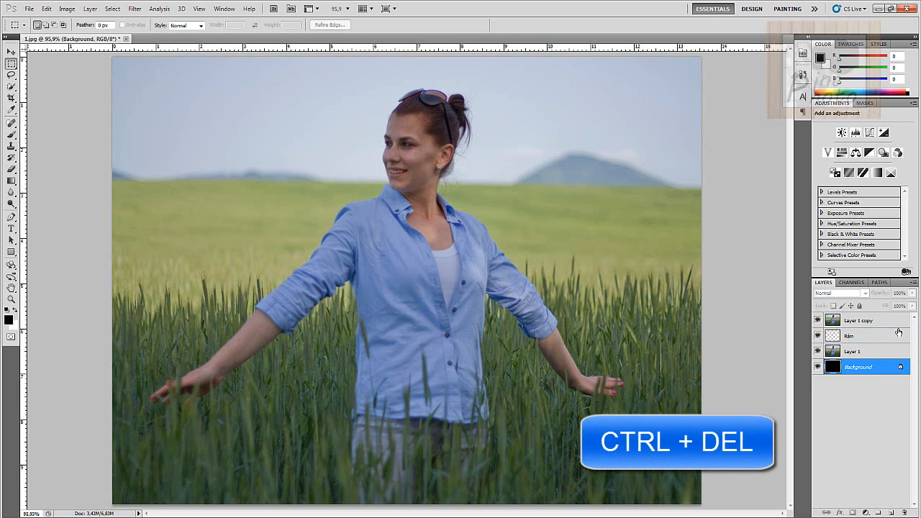
Step: Hide Layer 1 copy and, on the Rám layer, select a wide rectangle across the lower two-thirds of the photo
left_click(855, 339)
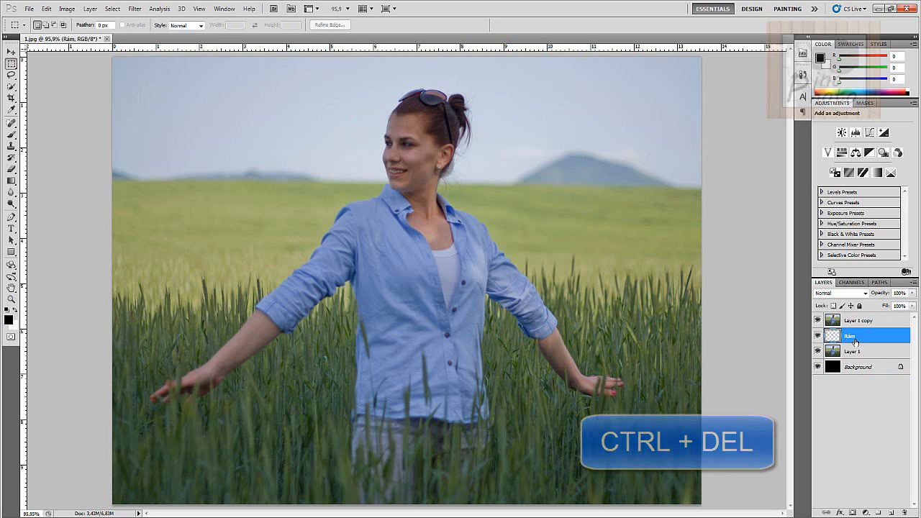
left_click(824, 323)
left_click(818, 321)
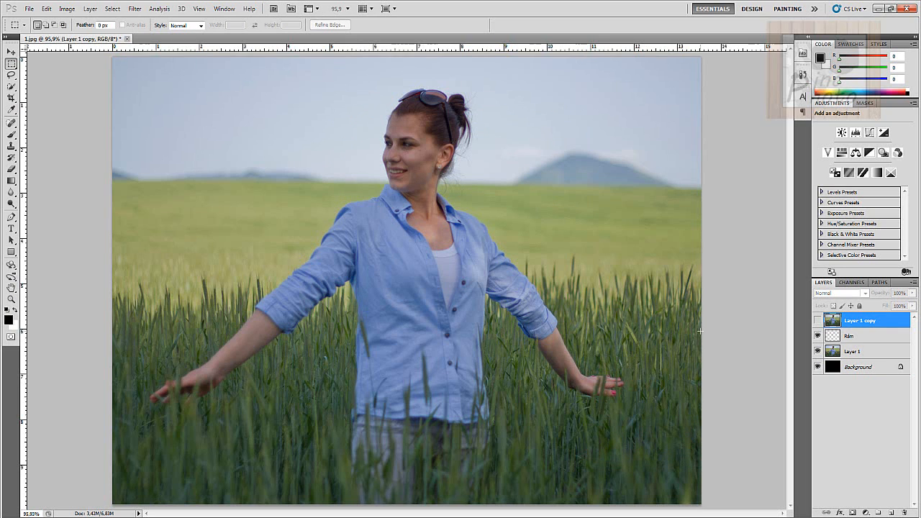
left_click(863, 337)
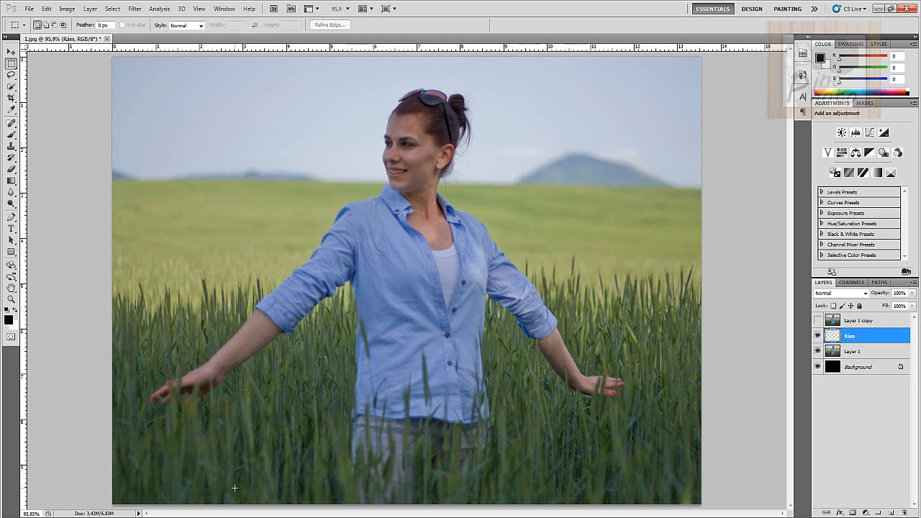
left_click_drag(277, 383, 625, 212)
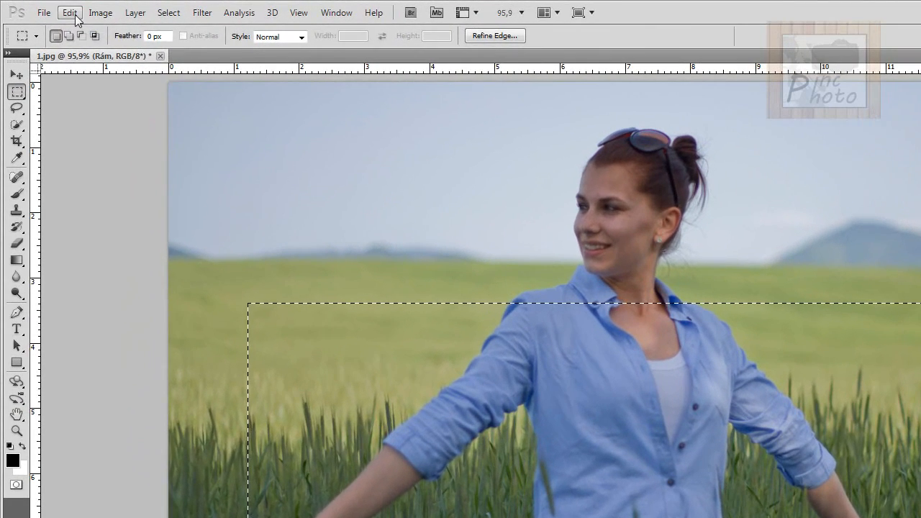
Step: Try a 12 px black stroke inside the rectangular selection and undo it
left_click(54, 10)
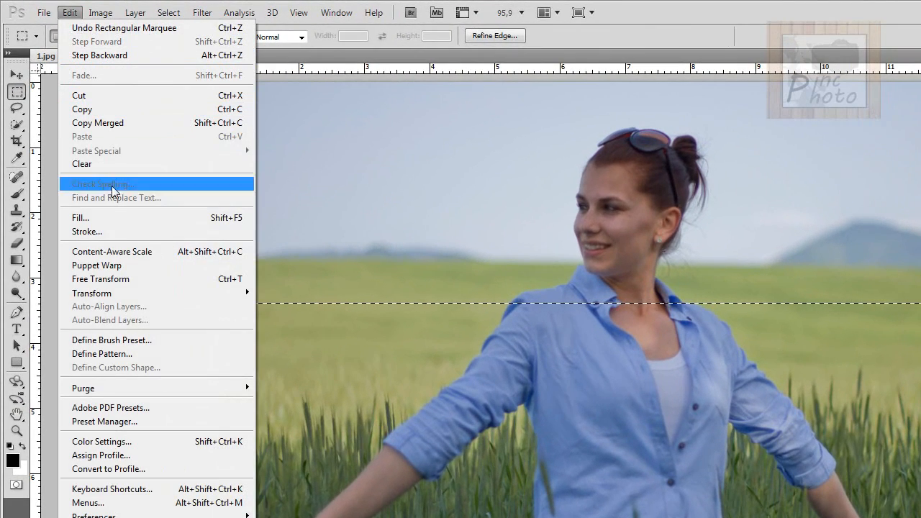
left_click(115, 232)
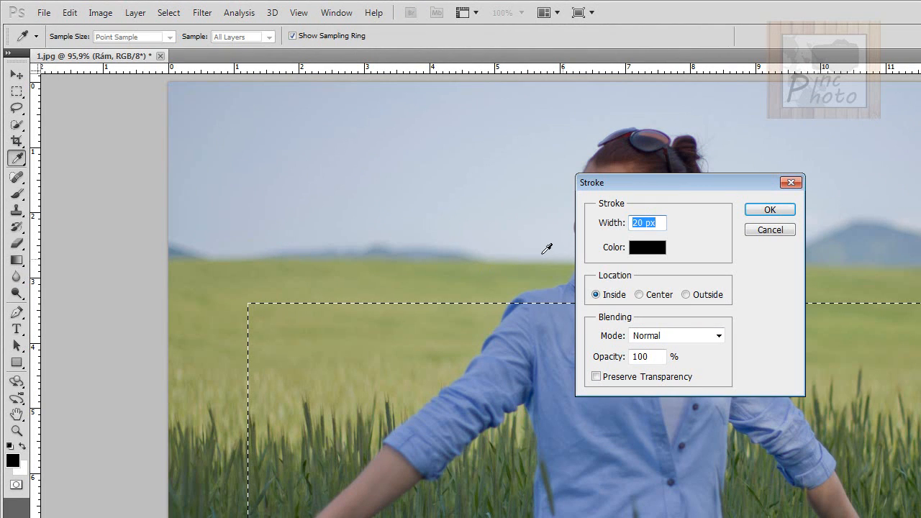
type("12")
left_click(765, 212)
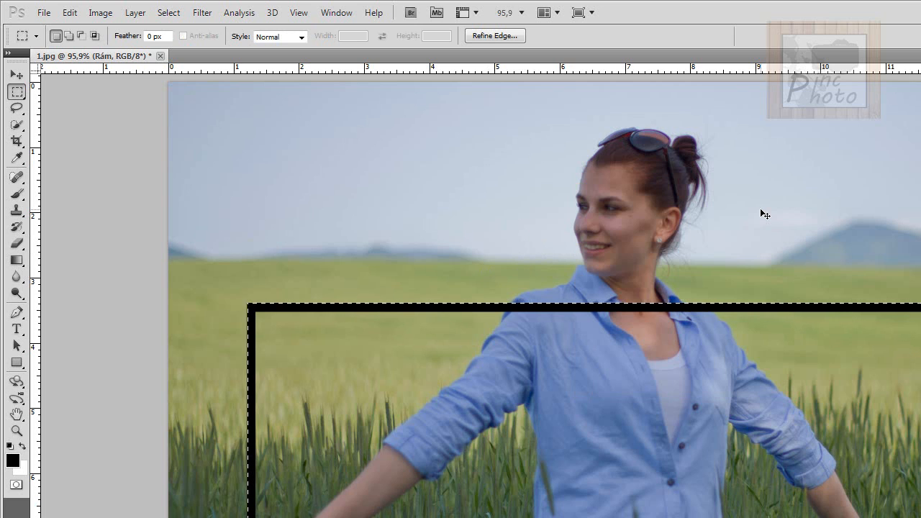
key("ctrl+z")
Step: Stroke the inside of the rectangular selection with a 12 px white line at 100% opacity and deselect
left_click(69, 13)
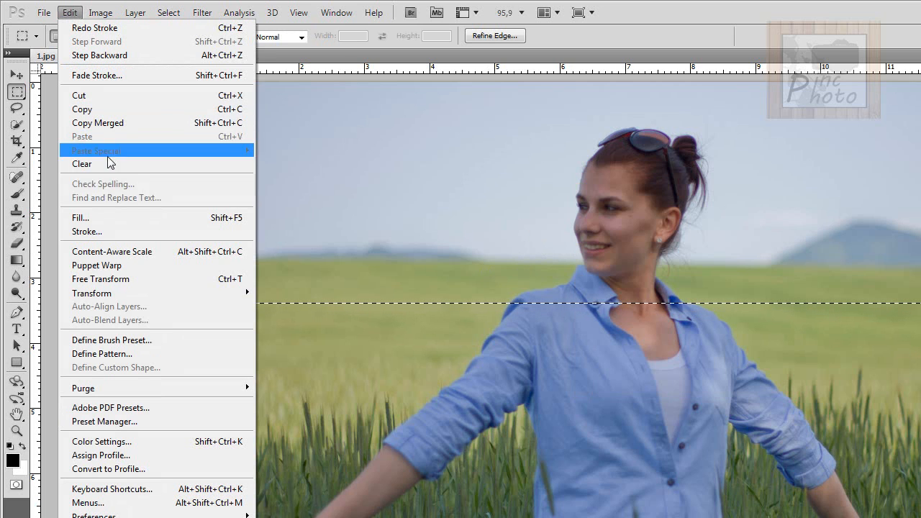
left_click(100, 231)
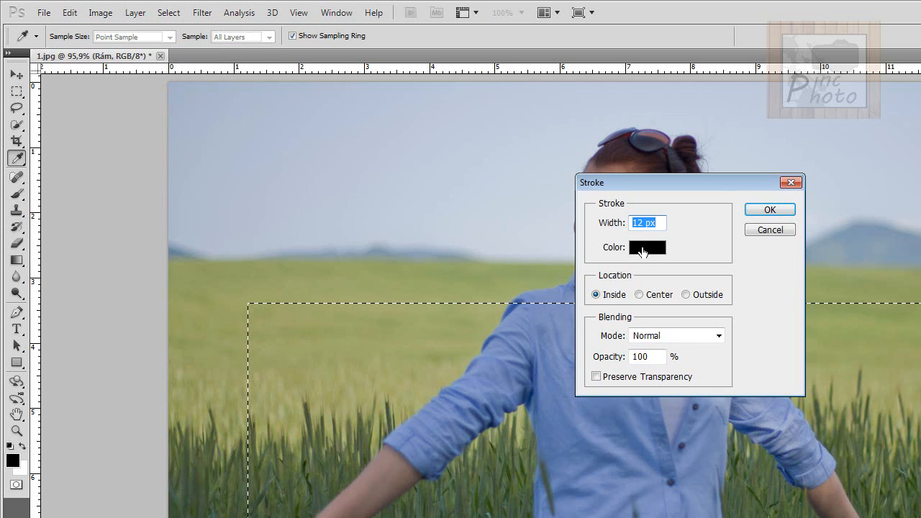
left_click(643, 251)
left_click(507, 206)
left_click(814, 192)
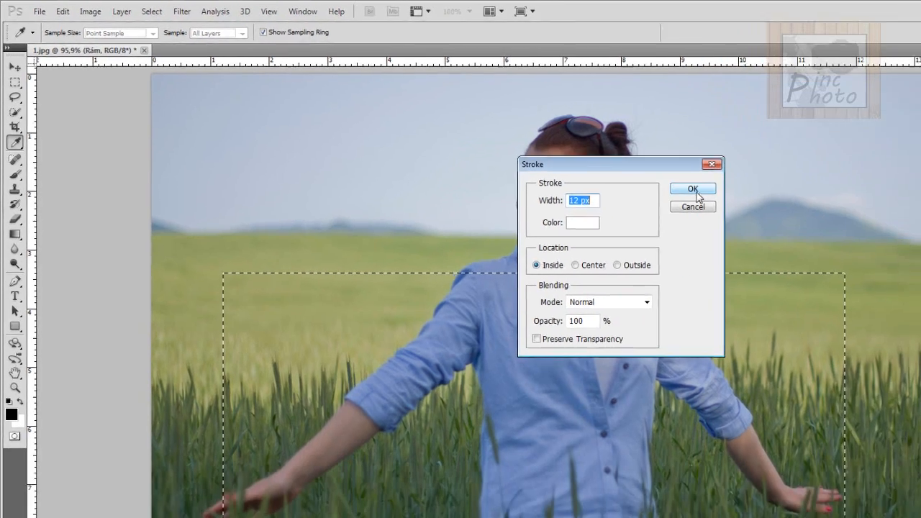
left_click(694, 191)
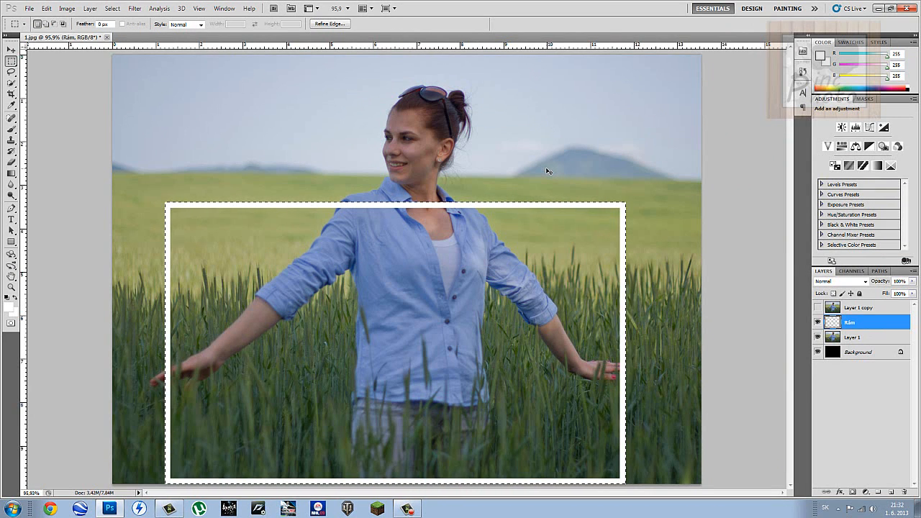
key("ctrl+d")
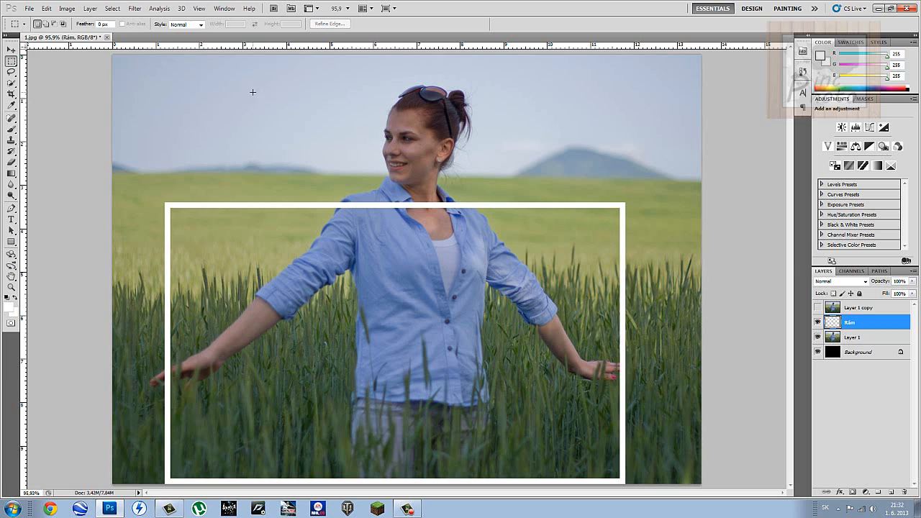
Step: Transform the white frame in perspective, narrowing its upper edge to about half and widening its base to nearly the photo's full width
left_click(46, 8)
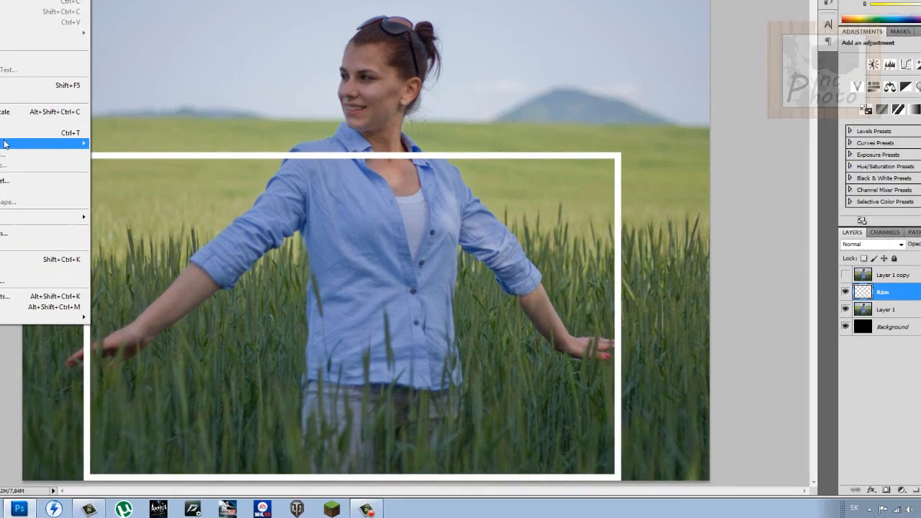
mouse_move(4, 143)
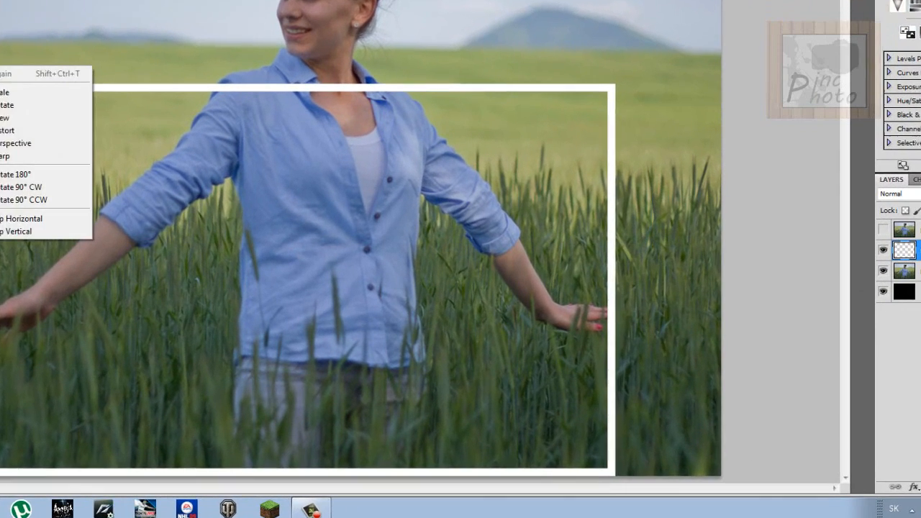
left_click(130, 203)
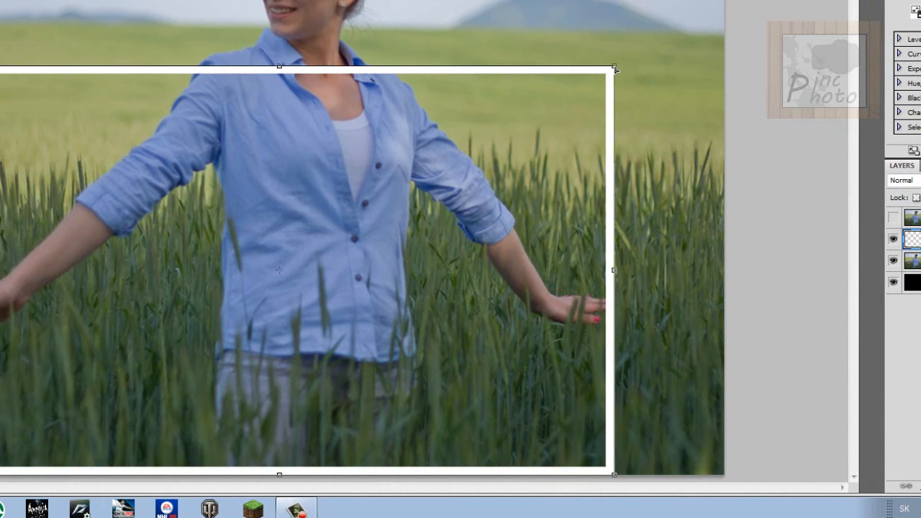
left_click_drag(613, 68, 434, 84)
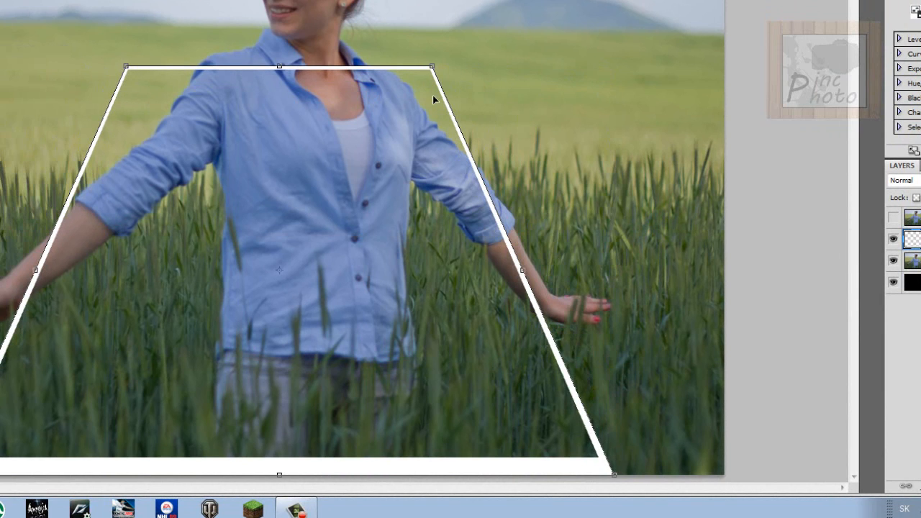
key("Return")
left_click_drag(614, 478, 686, 472)
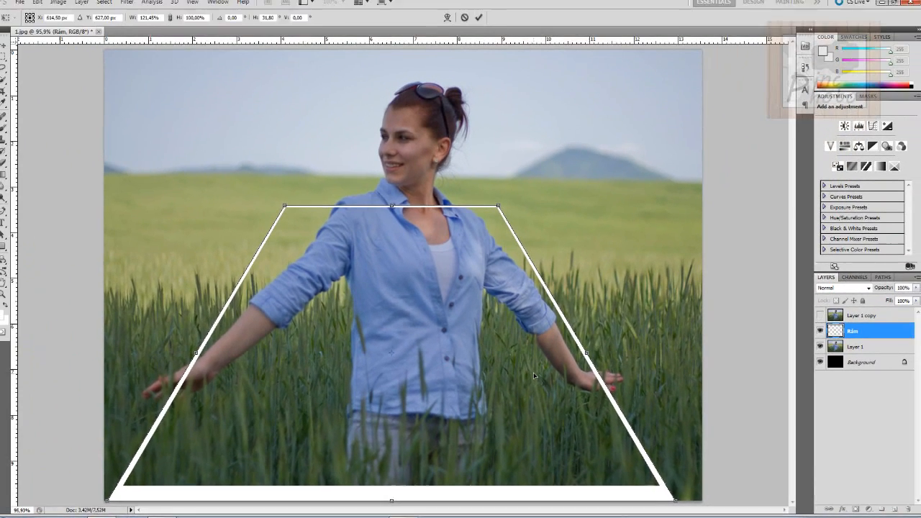
key("Return")
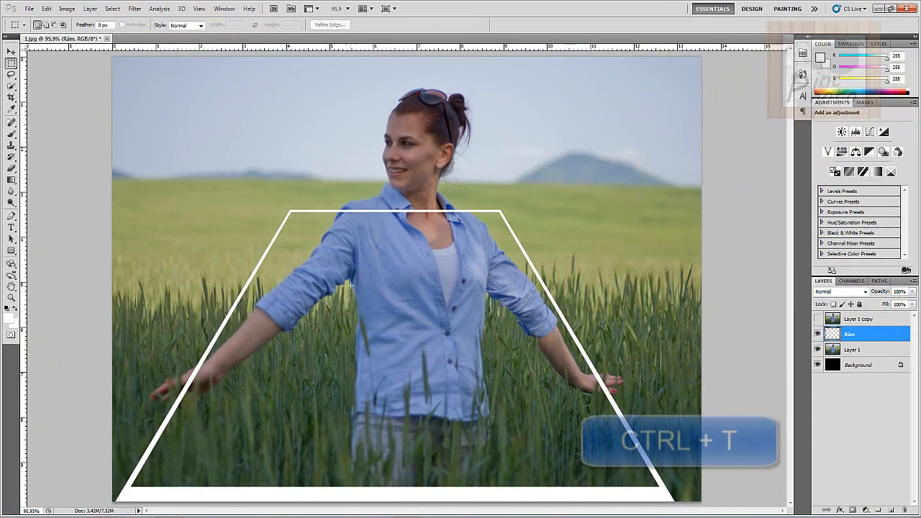
Step: Reduce the frame's height to about 93% by lowering its upper edge with Free Transform
key("ctrl+t")
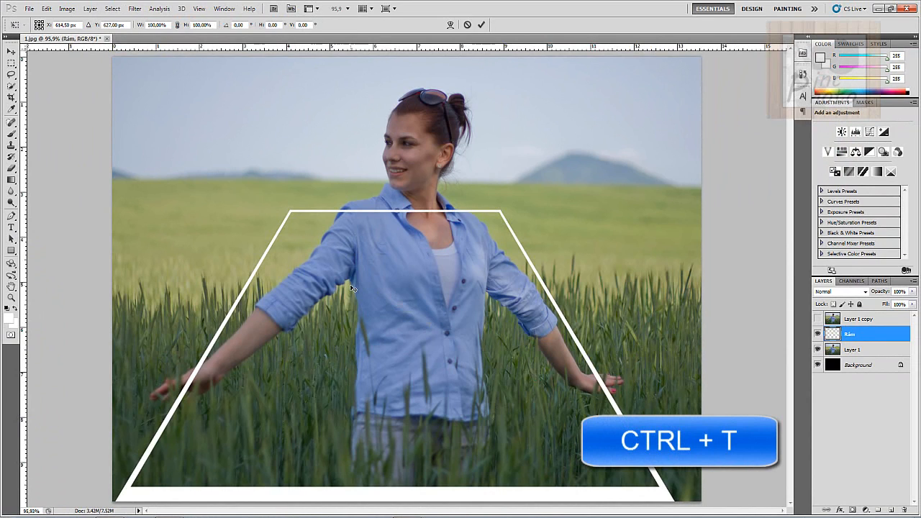
left_click_drag(396, 211, 395, 231)
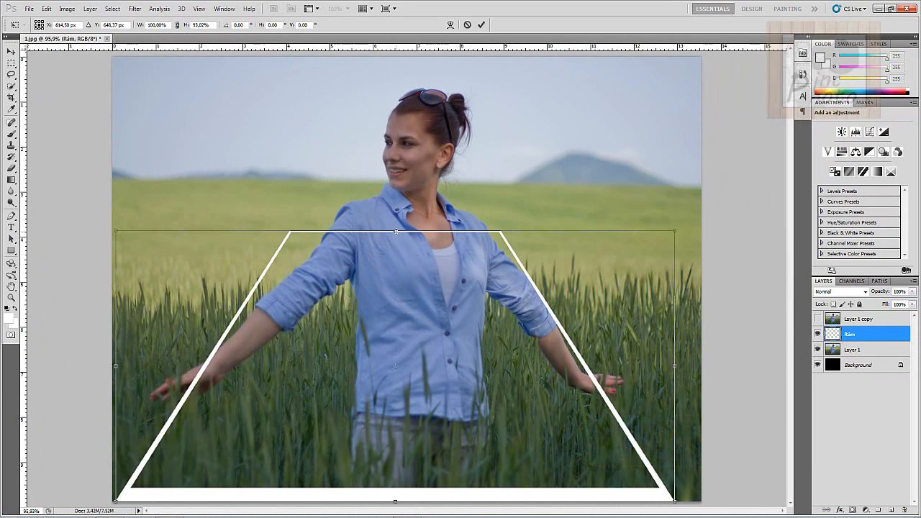
key("Return")
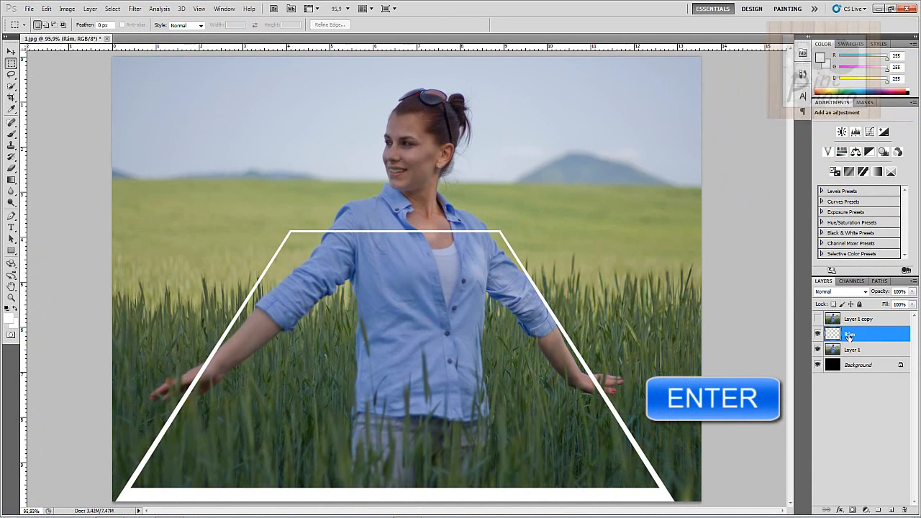
Step: Select everything except the white frame's outline on the Rám layer and show the selection as a Quick Mask
left_click(832, 334, "ctrl")
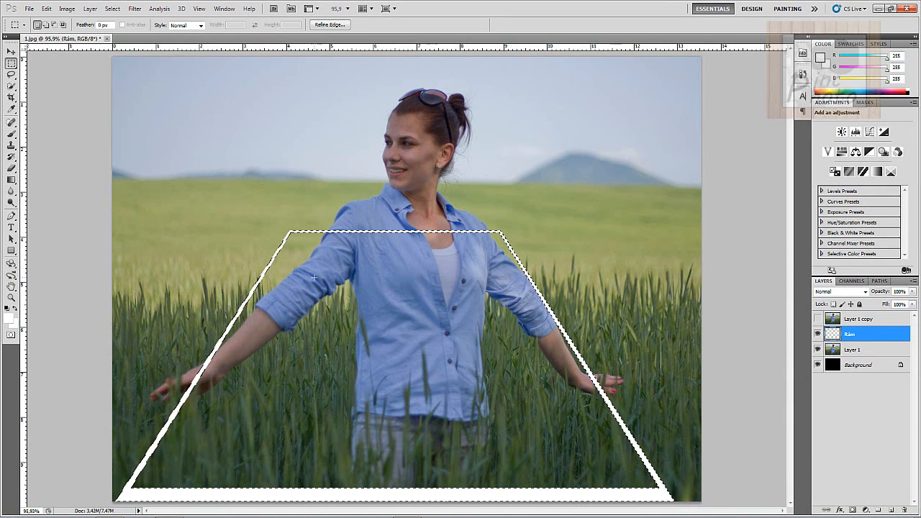
key("ctrl+shift+i")
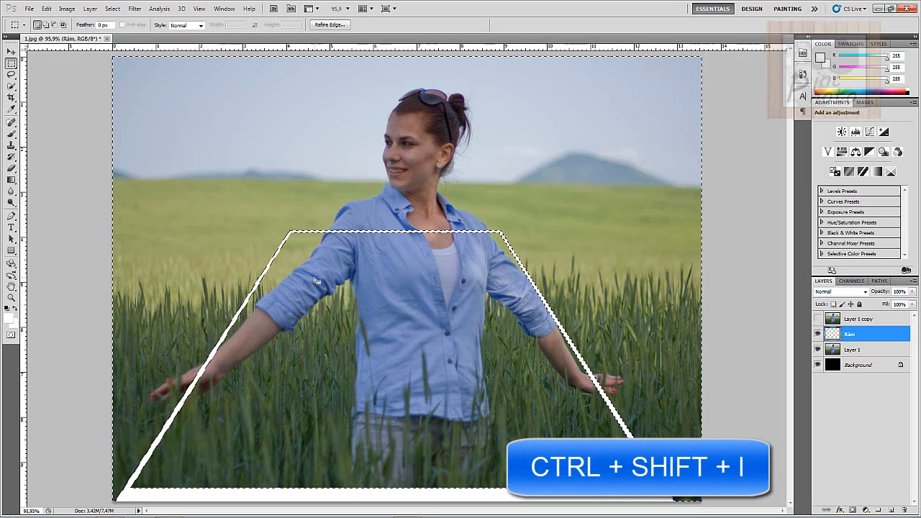
key("q")
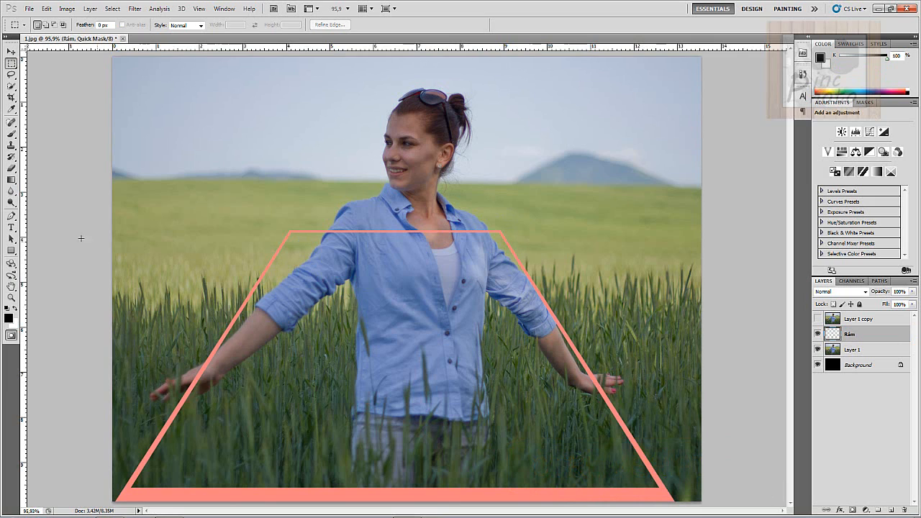
Step: Fill the mask outside the frame with black using the Paint Bucket and convert it into a selection of the frame's interior
left_click(12, 133)
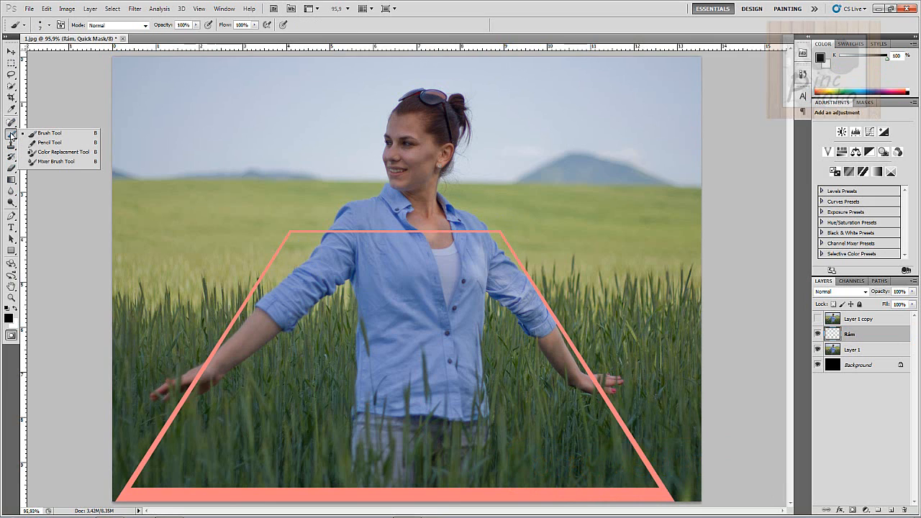
left_click(10, 123)
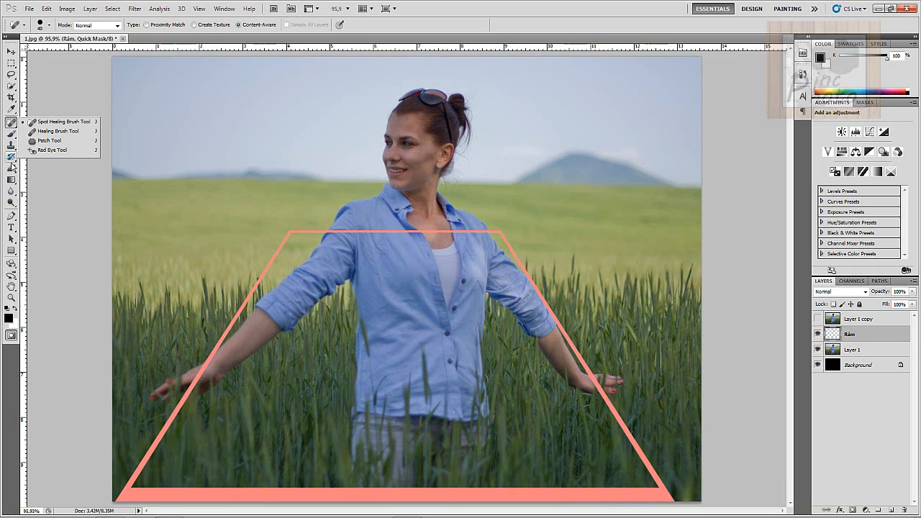
left_click(11, 179)
left_click(36, 189)
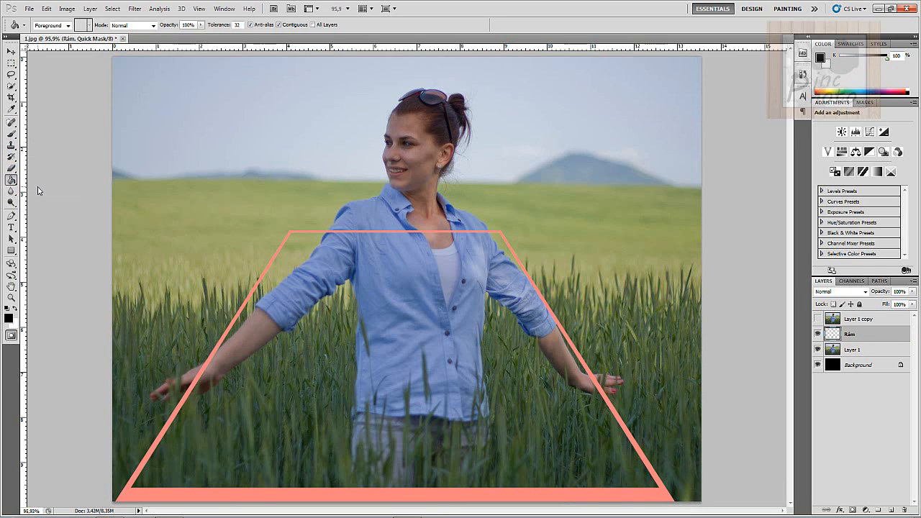
left_click(170, 198)
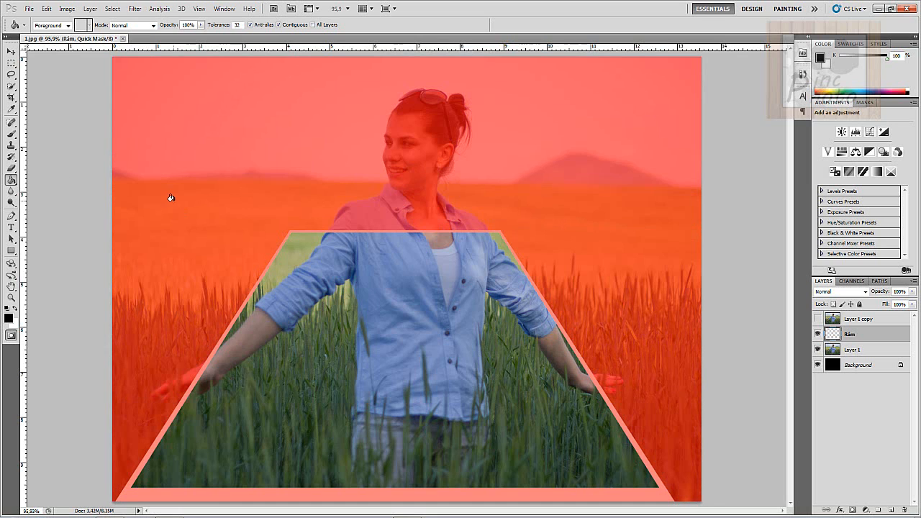
key("q")
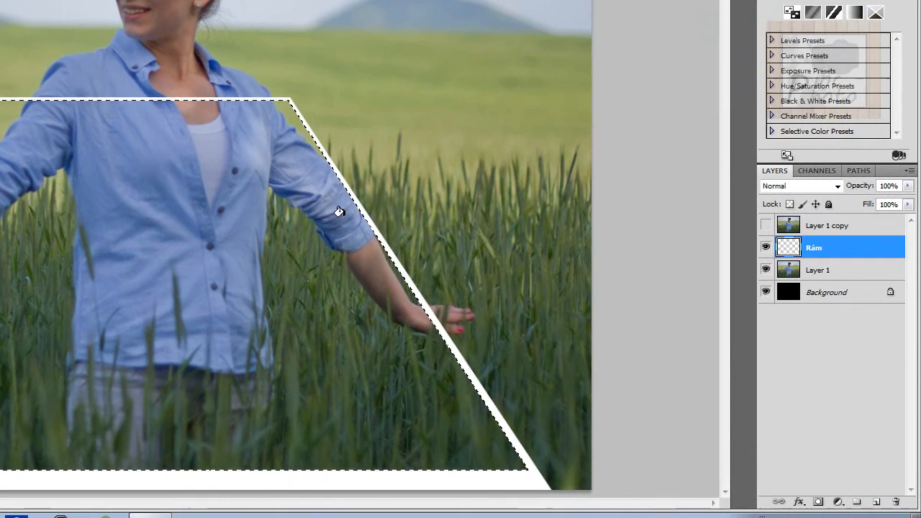
Step: Mask Layer 1 with the frame-interior selection so the photo shows only inside the white frame
left_click(825, 305)
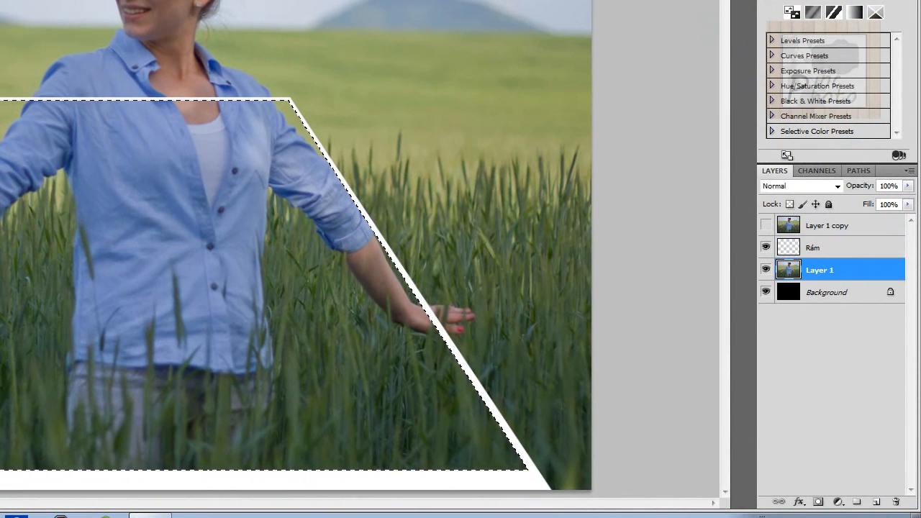
left_click(819, 502)
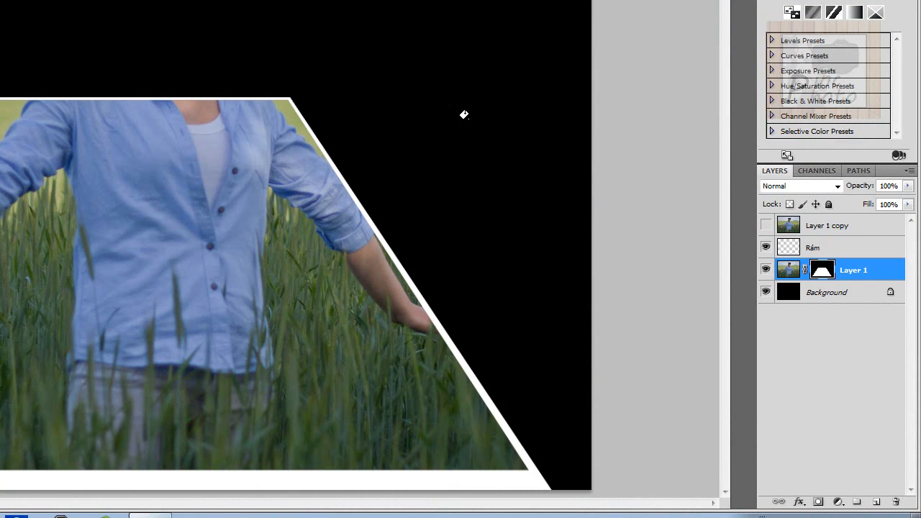
Step: Show Layer 1 copy and select the woman's head, shirt and sleeves on it with the Quick Selection tool
left_click(765, 225)
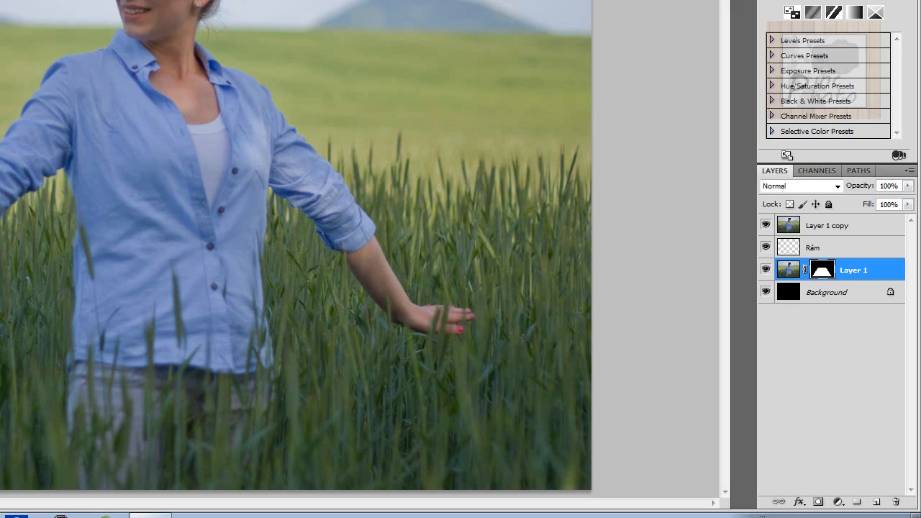
left_click(794, 228)
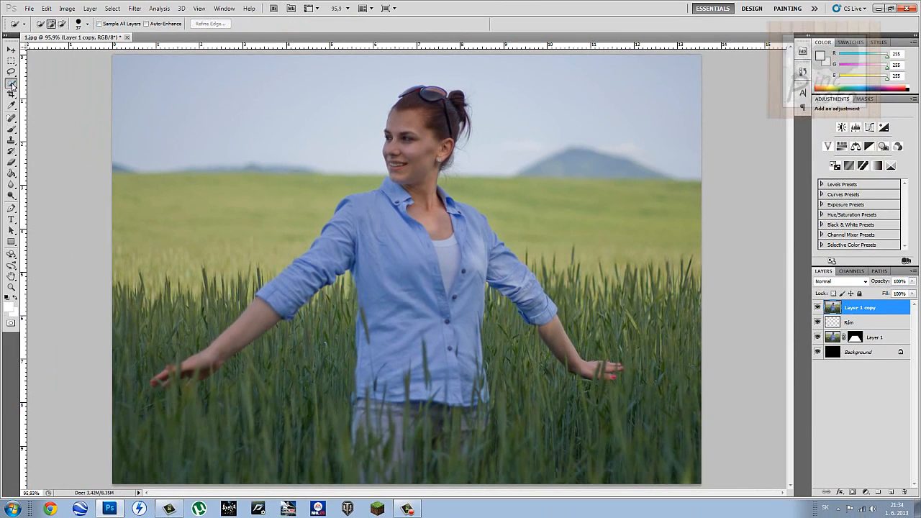
right_click(11, 83)
left_click(35, 84)
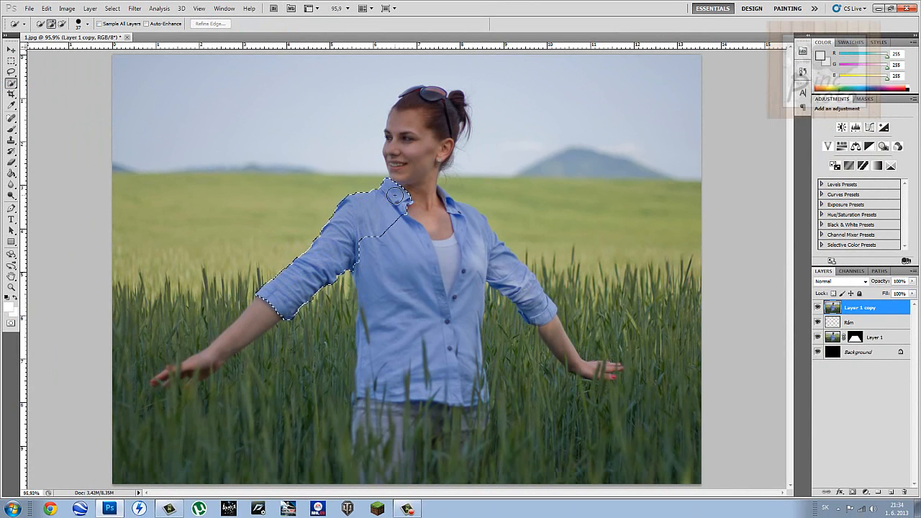
mouse_move(407, 175)
left_mouse_down()
mouse_move(404, 153)
mouse_move(416, 145)
mouse_move(433, 207)
mouse_move(462, 221)
mouse_move(550, 328)
left_mouse_up()
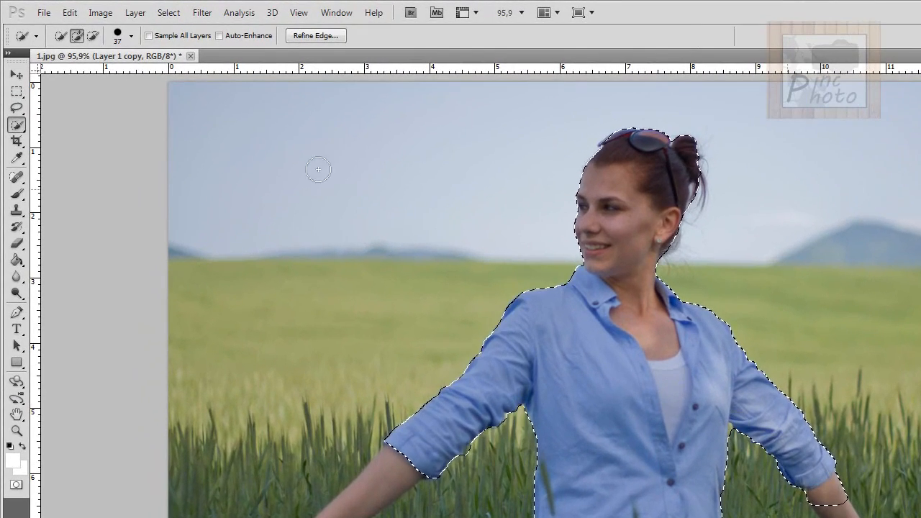
Step: Reduce the Quick Selection brush to 13 px and add both of the woman's forearms to the selection
left_click(131, 35)
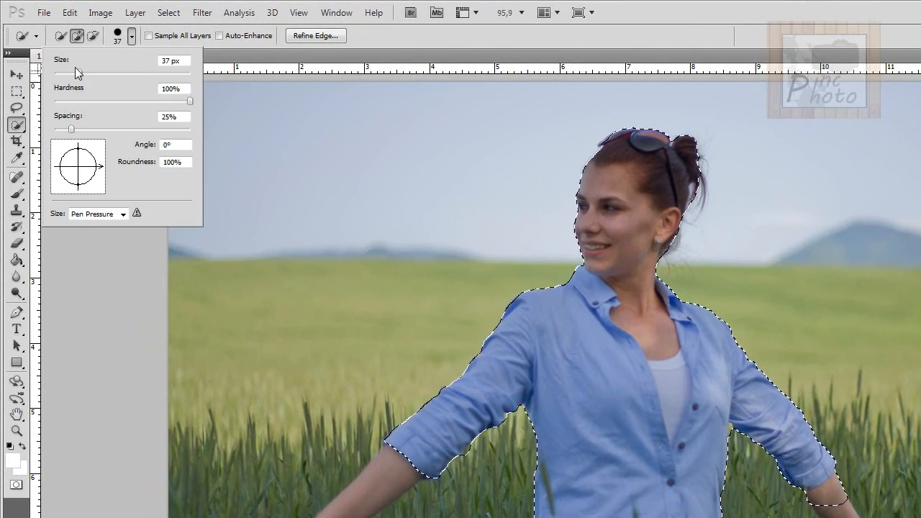
left_click_drag(78, 73, 65, 74)
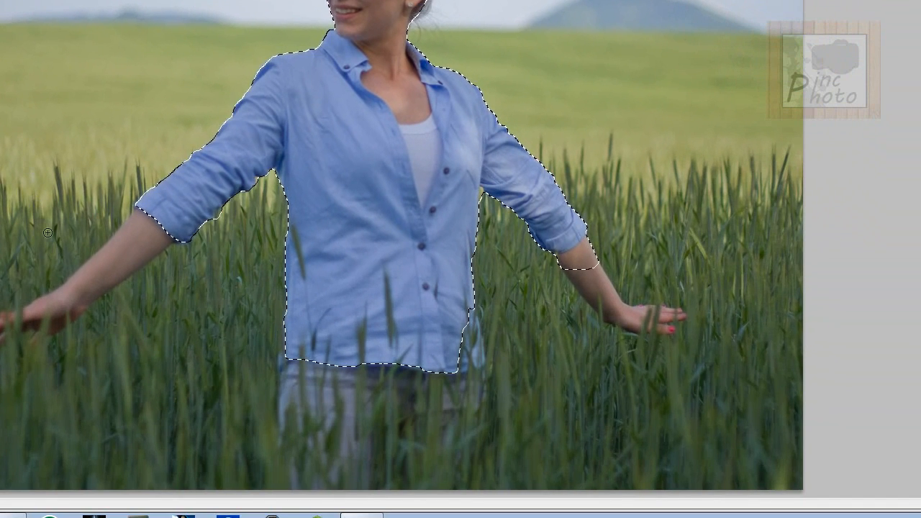
mouse_move(69, 301)
left_mouse_down()
mouse_move(150, 214)
mouse_move(123, 268)
mouse_move(81, 294)
mouse_move(46, 301)
mouse_move(123, 251)
mouse_move(131, 224)
left_mouse_up()
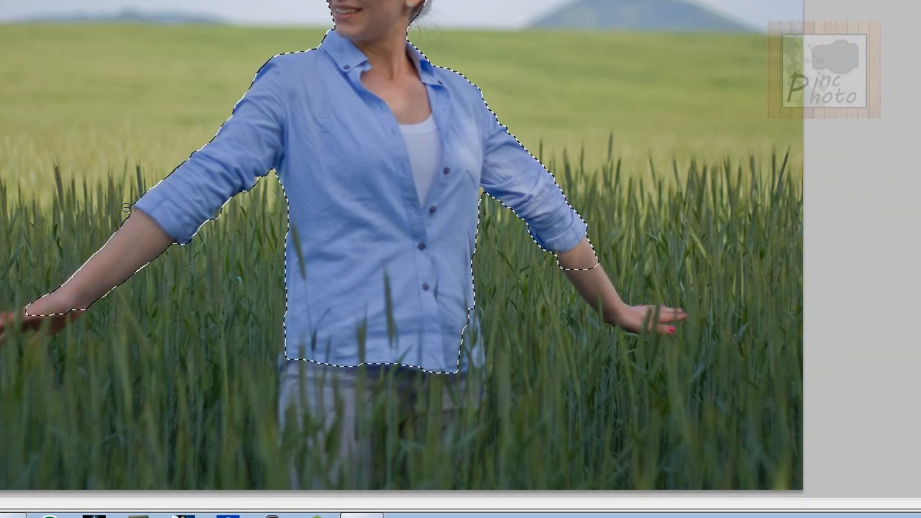
mouse_move(592, 265)
left_mouse_down()
mouse_move(596, 281)
mouse_move(633, 317)
left_mouse_up()
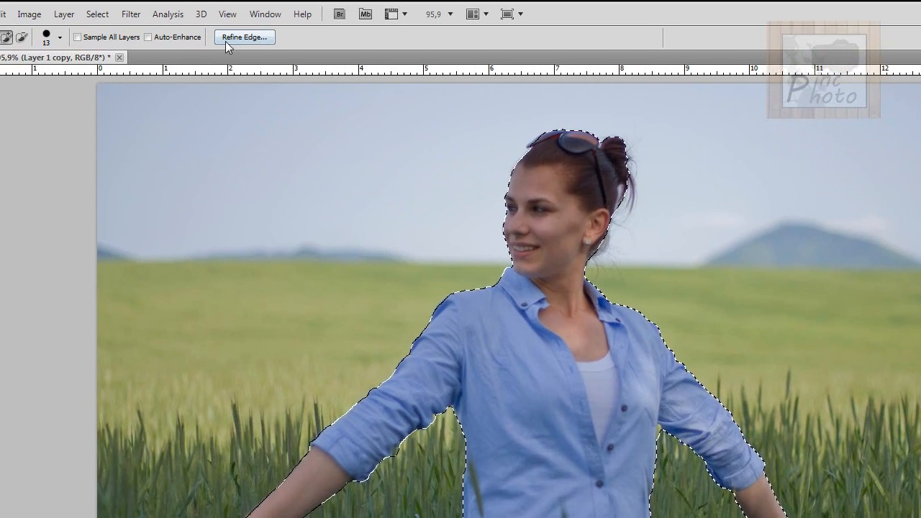
Step: Refine the selection's edge with Smart Radius at 1.9 px and apply it as a mask on Layer 1 copy
left_click(225, 41)
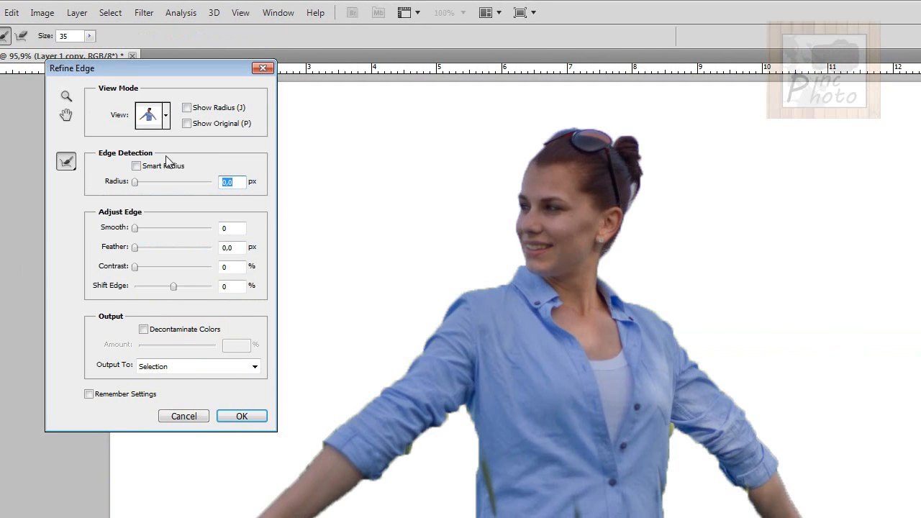
left_click(141, 166)
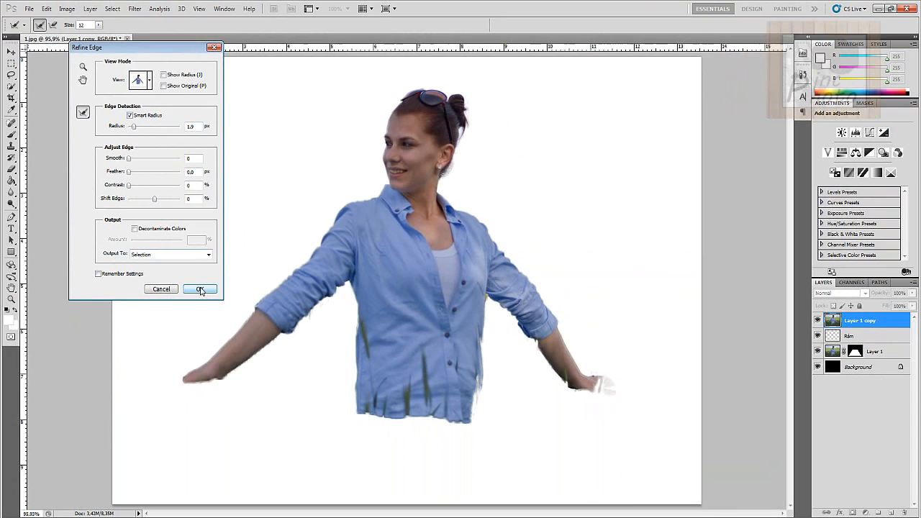
left_click(238, 407)
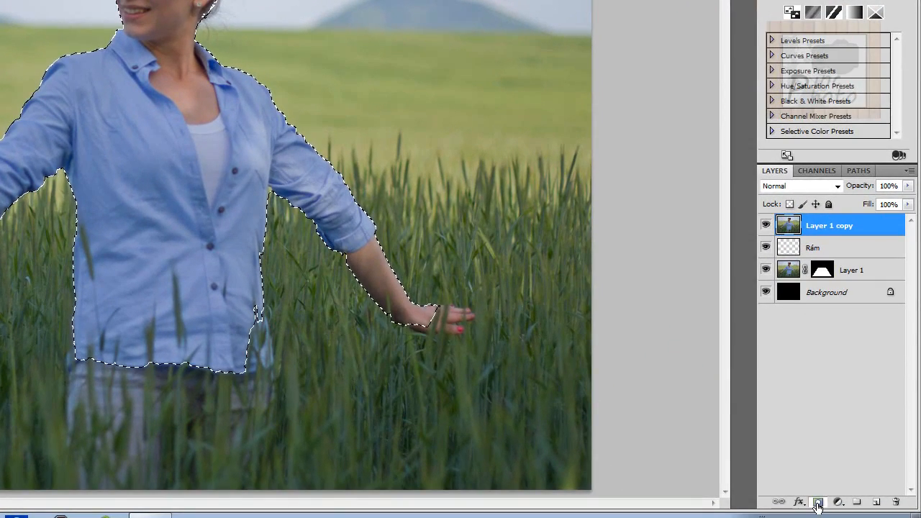
left_click(821, 502)
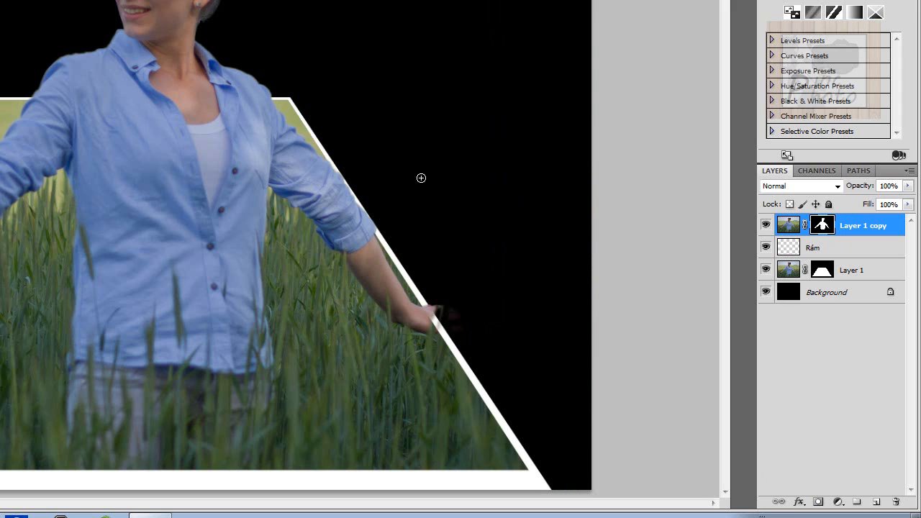
Step: Draw a vertical black-to-white linear gradient from the upper to the lower edge of the Background layer
left_click(809, 295)
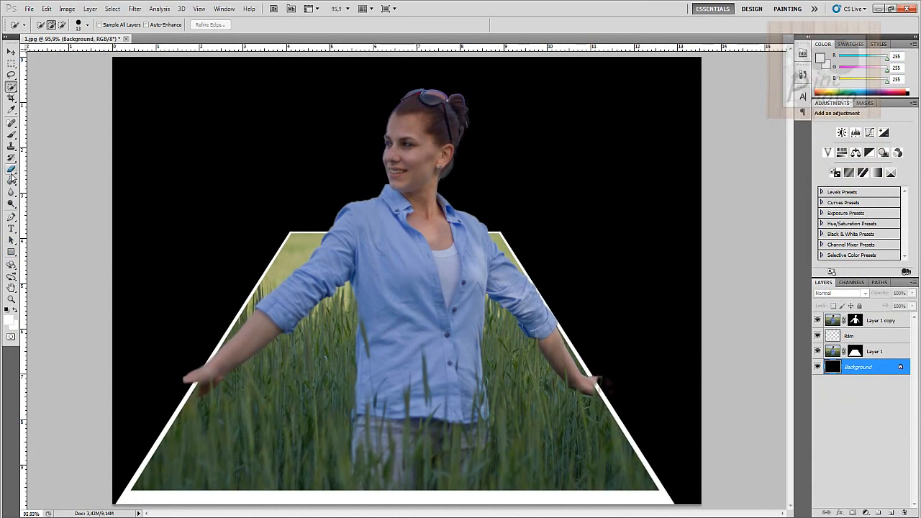
left_click(11, 146)
left_click(12, 133)
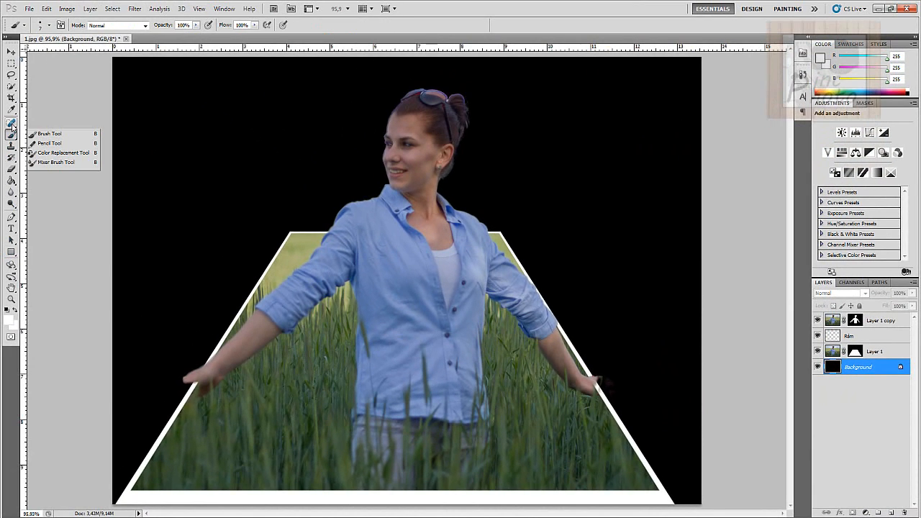
right_click(12, 124)
right_click(11, 146)
right_click(11, 169)
right_click(12, 158)
right_click(9, 183)
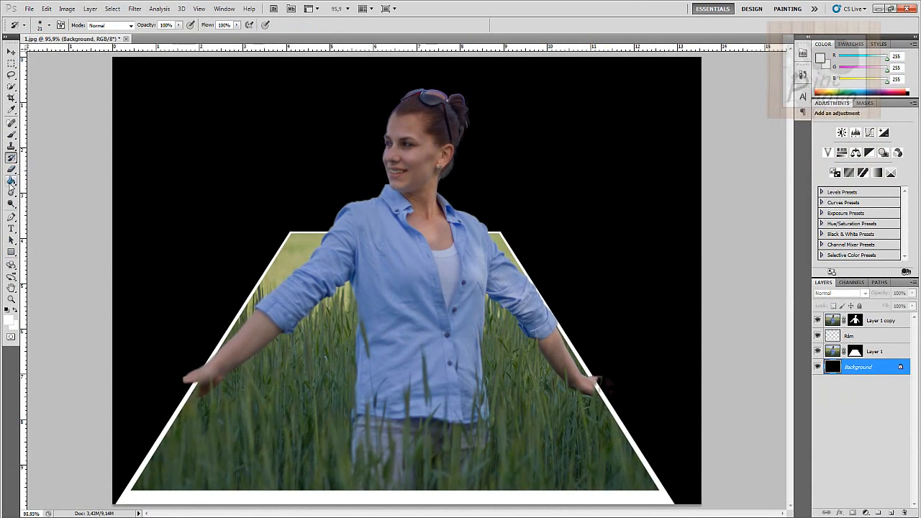
right_click(12, 183)
left_click(45, 181)
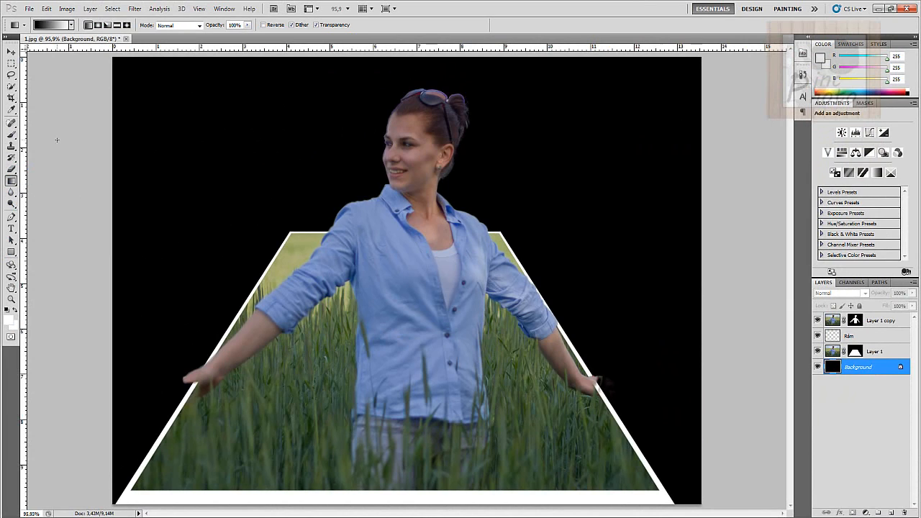
left_click(71, 25)
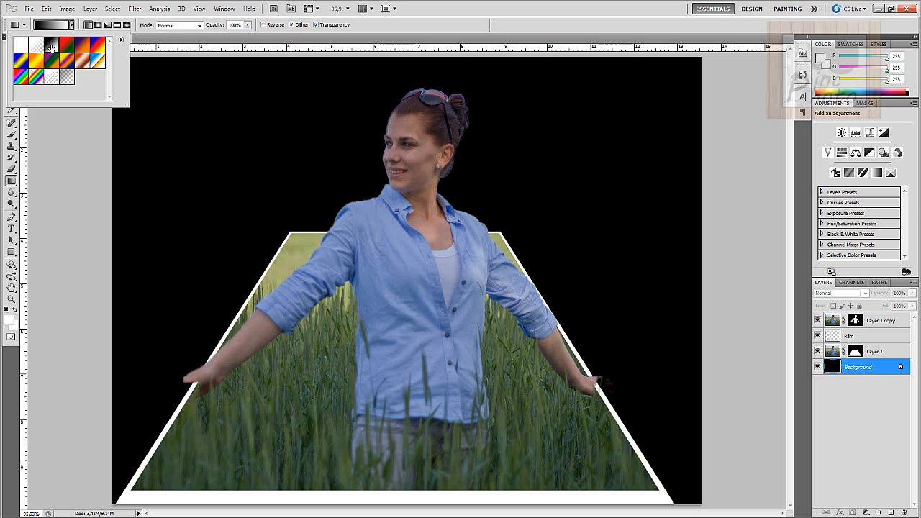
left_click(74, 143)
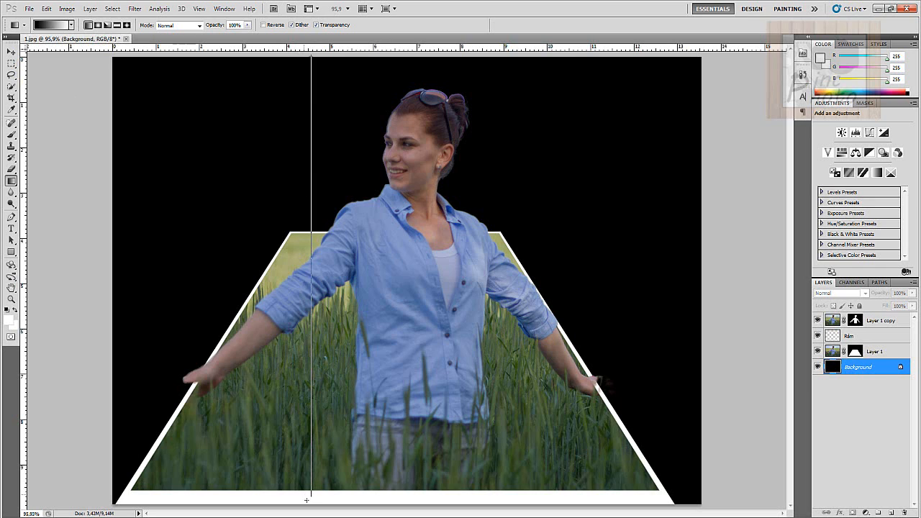
left_click_drag(308, 508, 308, 508)
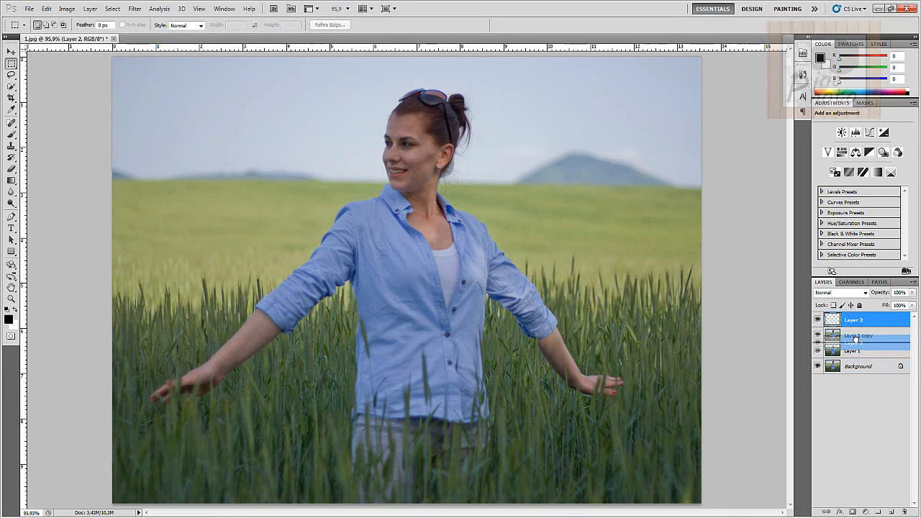
Step: Move Layer 2 between Layer 1 copy and Layer 1 in the layer stack
left_click(855, 338)
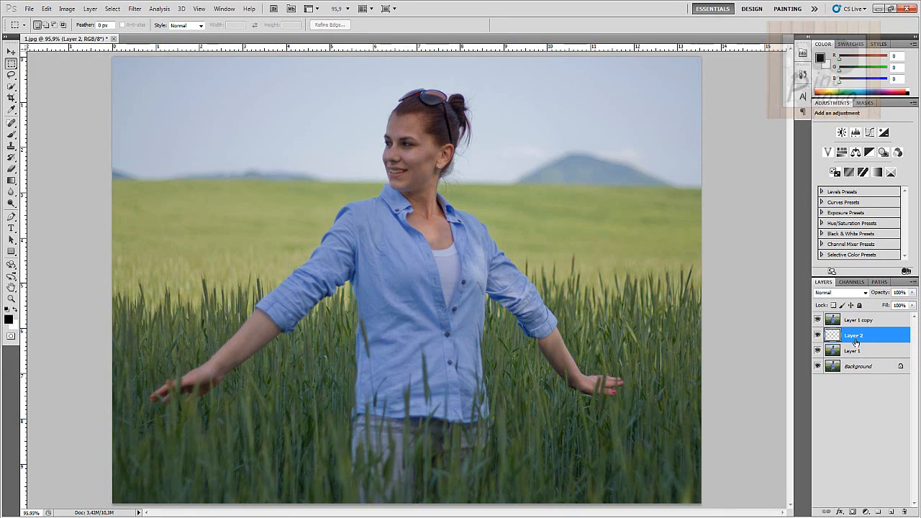